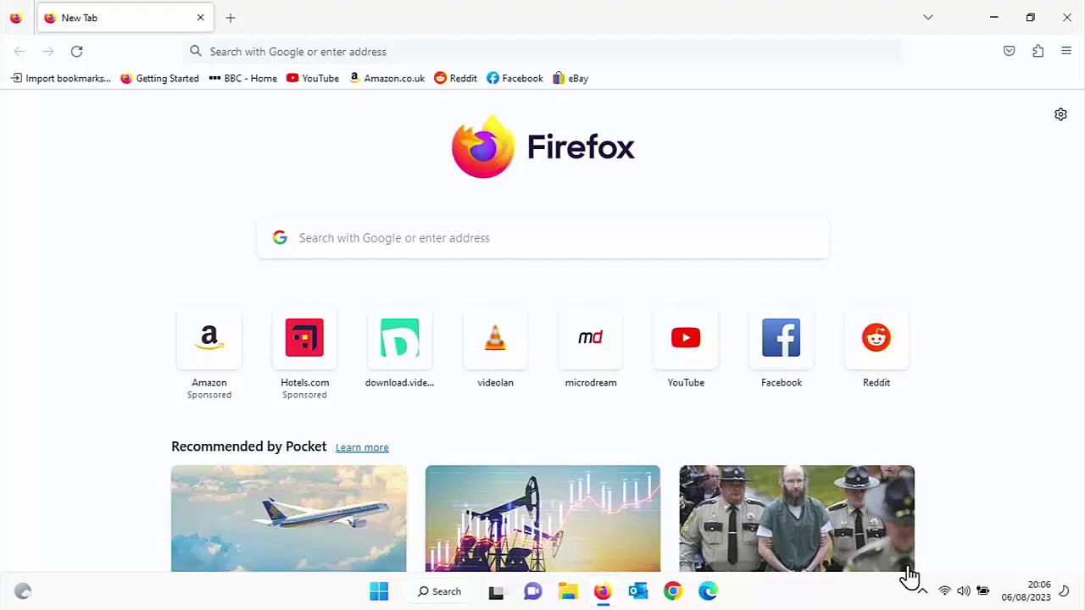
Back up the Firefox bookmarks to USB Drive (D:) as the JSON file bookmarks-2023-08-06, then close the bookmarks library and the browser.
{"action": "left_click", "coordinate": [1066, 51]}
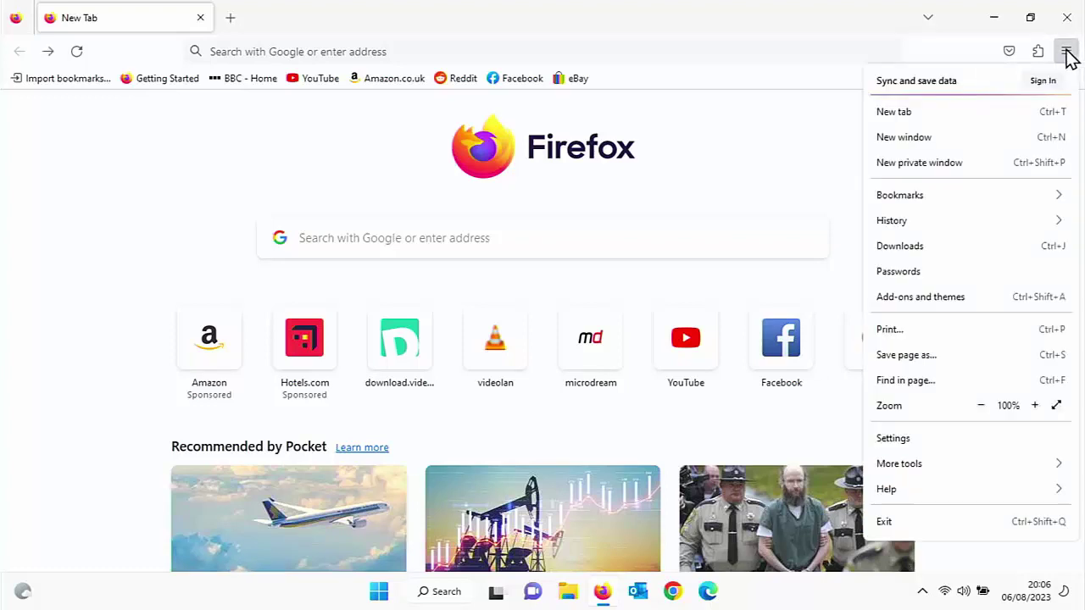
{"action": "left_click", "coordinate": [914, 200]}
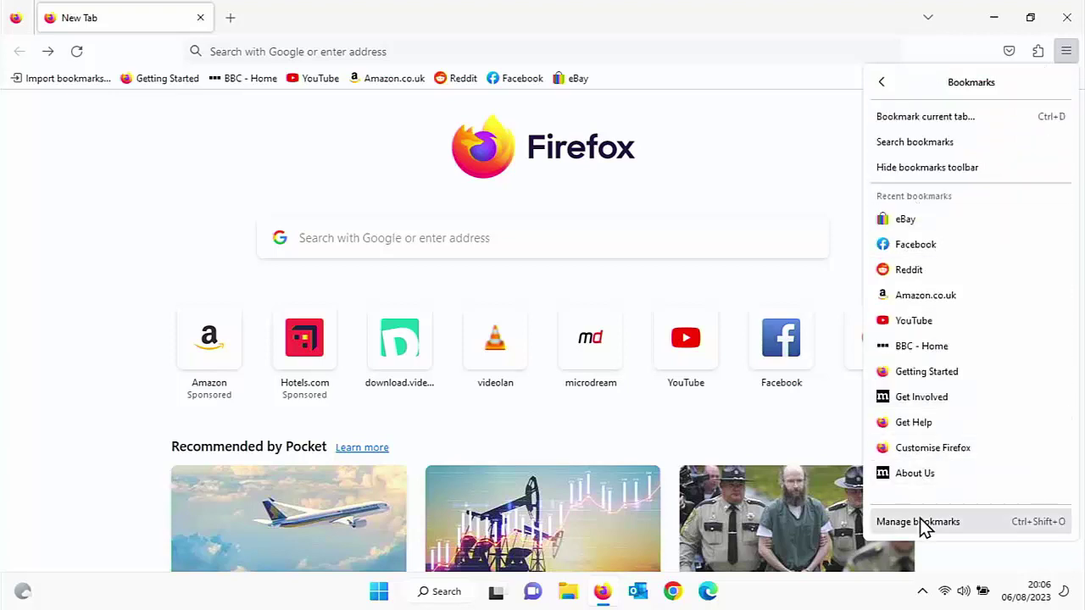
{"action": "left_click", "coordinate": [919, 521]}
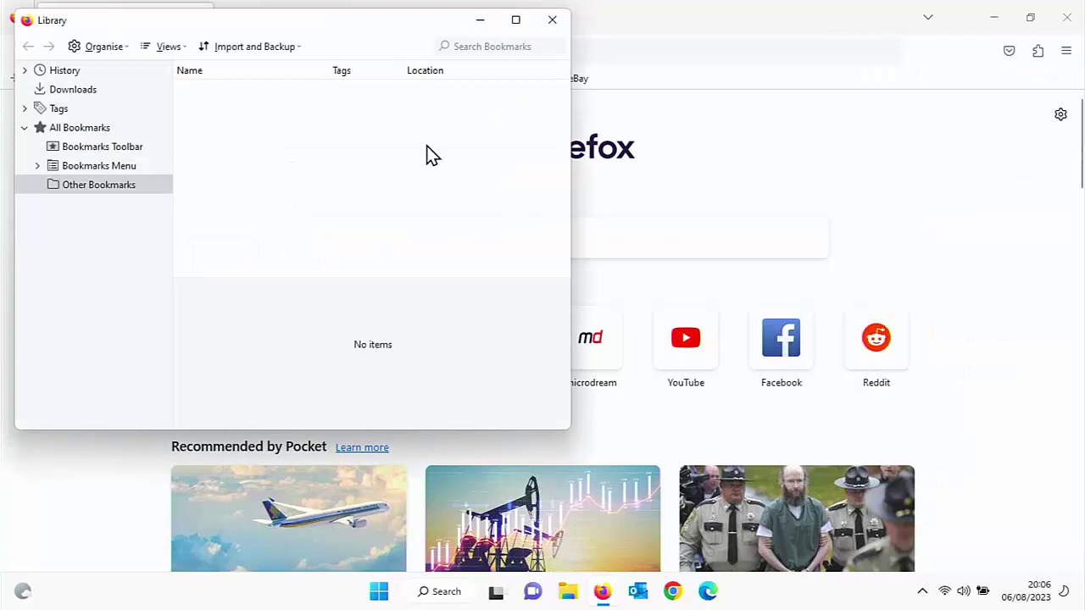
{"action": "left_click", "coordinate": [273, 54]}
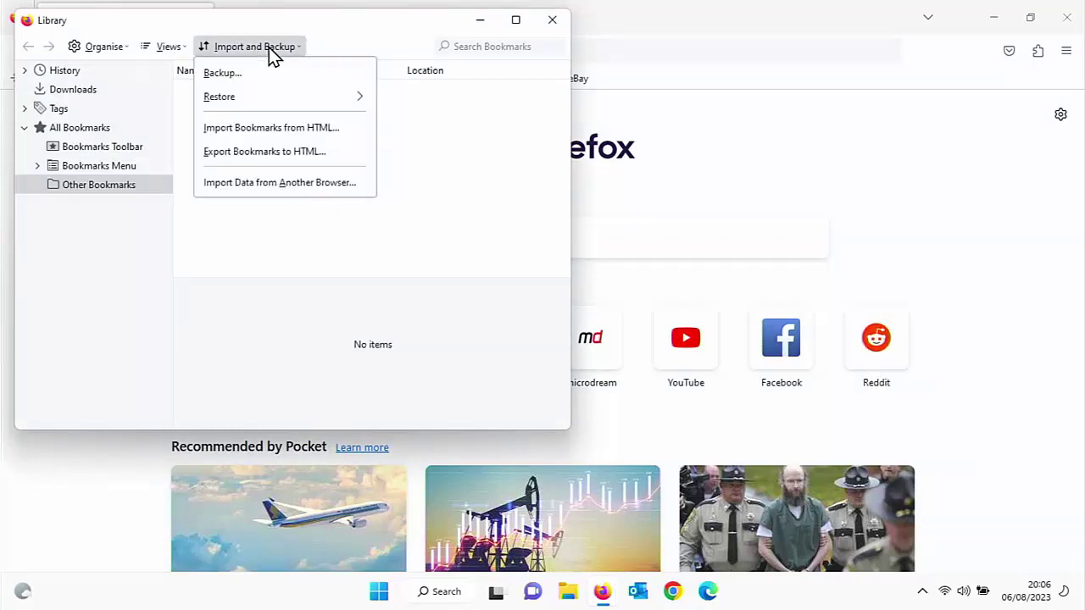
{"action": "left_click", "coordinate": [254, 75]}
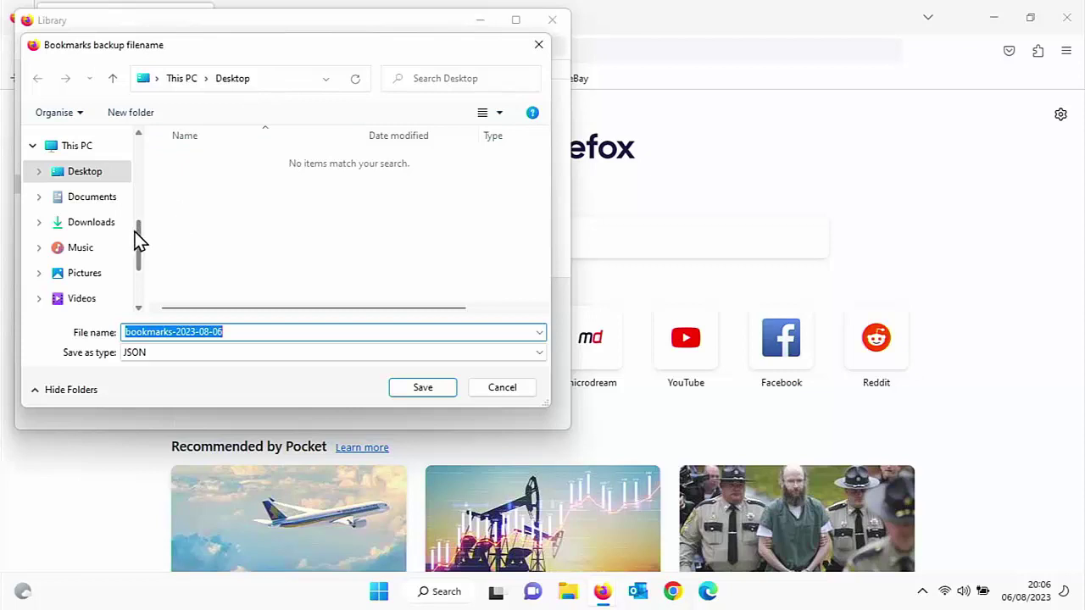
{"action": "left_click_drag", "start_coordinate": [133, 234], "coordinate": [131, 256]}
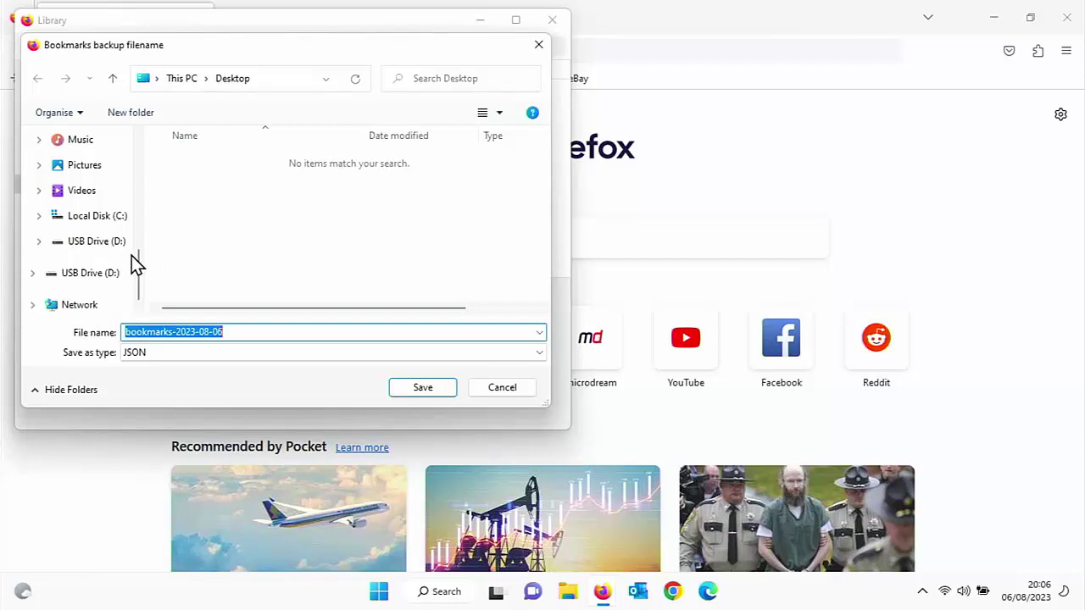
{"action": "left_click", "coordinate": [97, 244]}
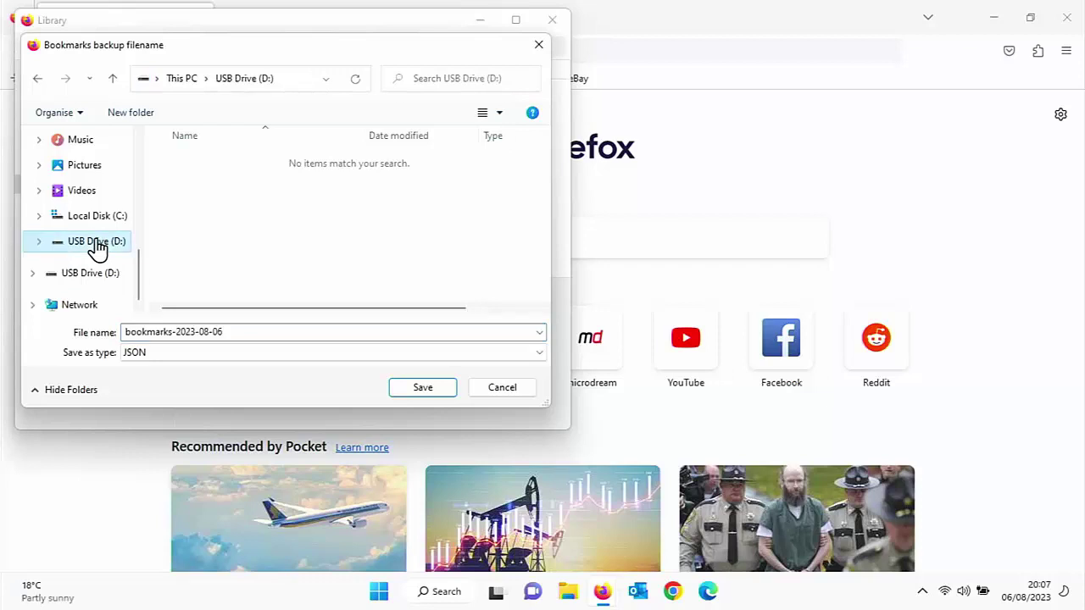
{"action": "left_click", "coordinate": [419, 389]}
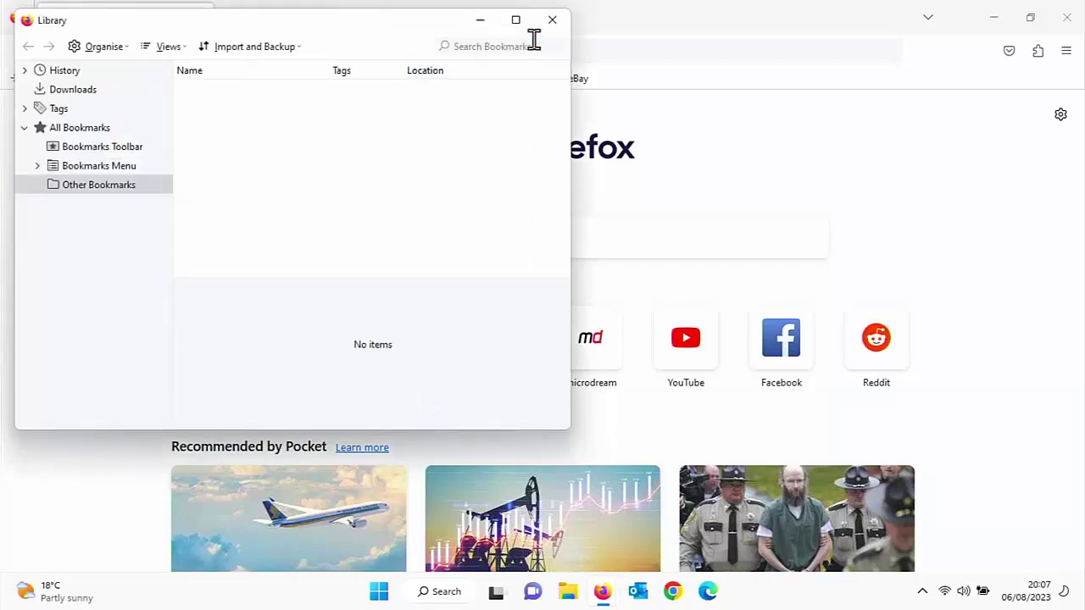
{"action": "left_click", "coordinate": [551, 20]}
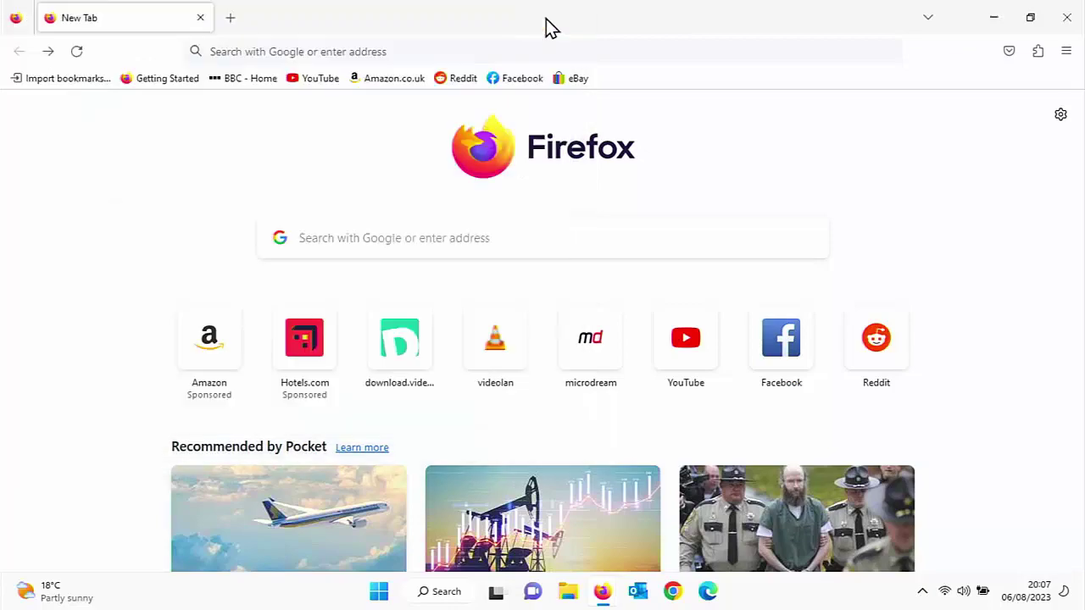
{"action": "left_click", "coordinate": [1081, 19]}
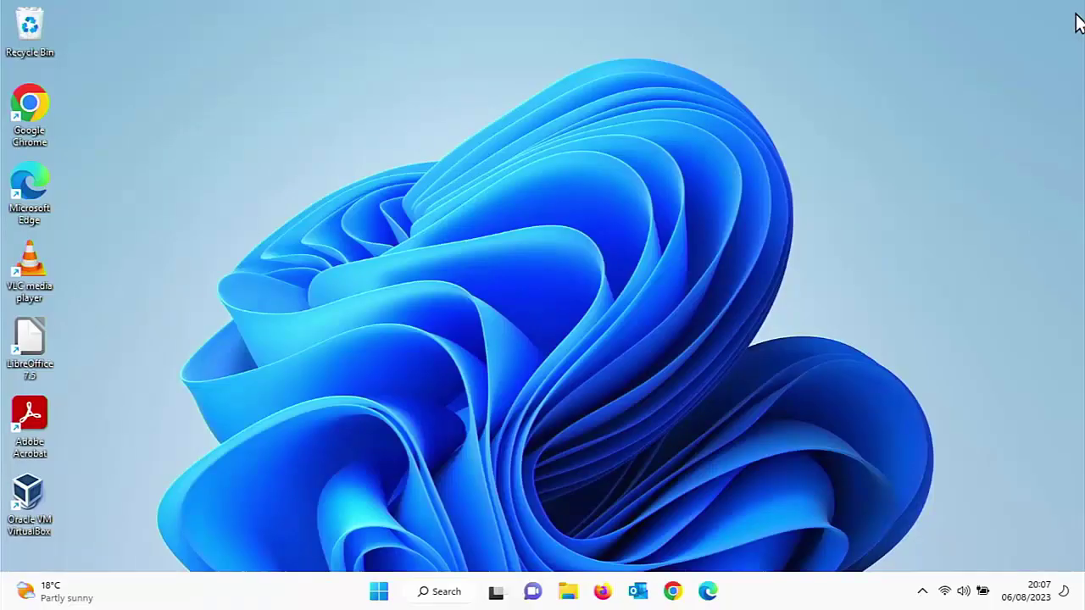
Switch to File Explorer, locate bookmarks-2023-08-06.json on USB Drive (D:) and view the full list of actions available for it.
{"action": "left_click", "coordinate": [567, 591]}
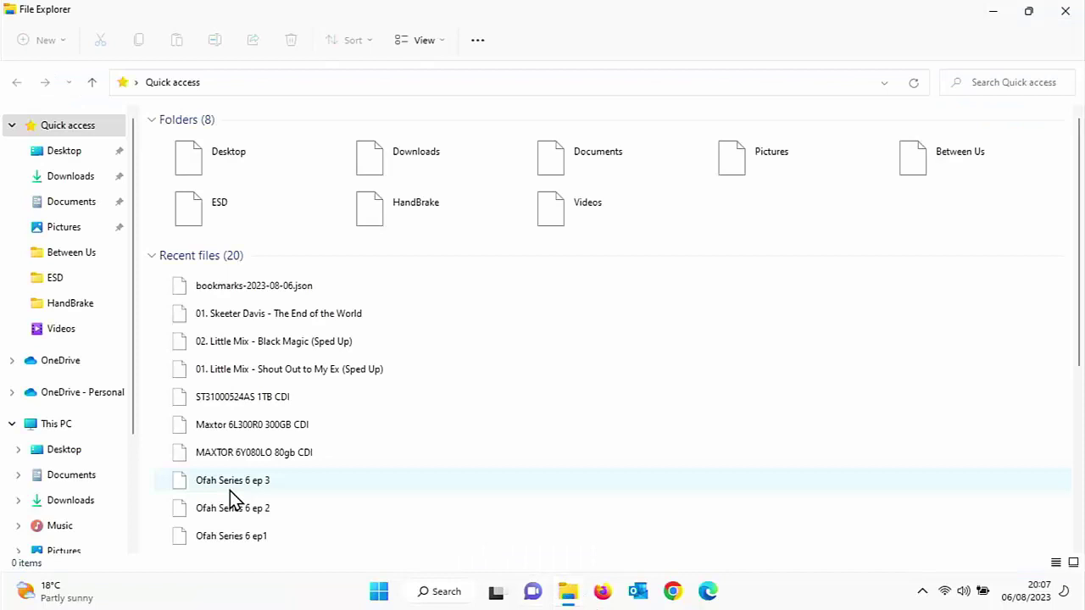
{"action": "left_click", "coordinate": [77, 424]}
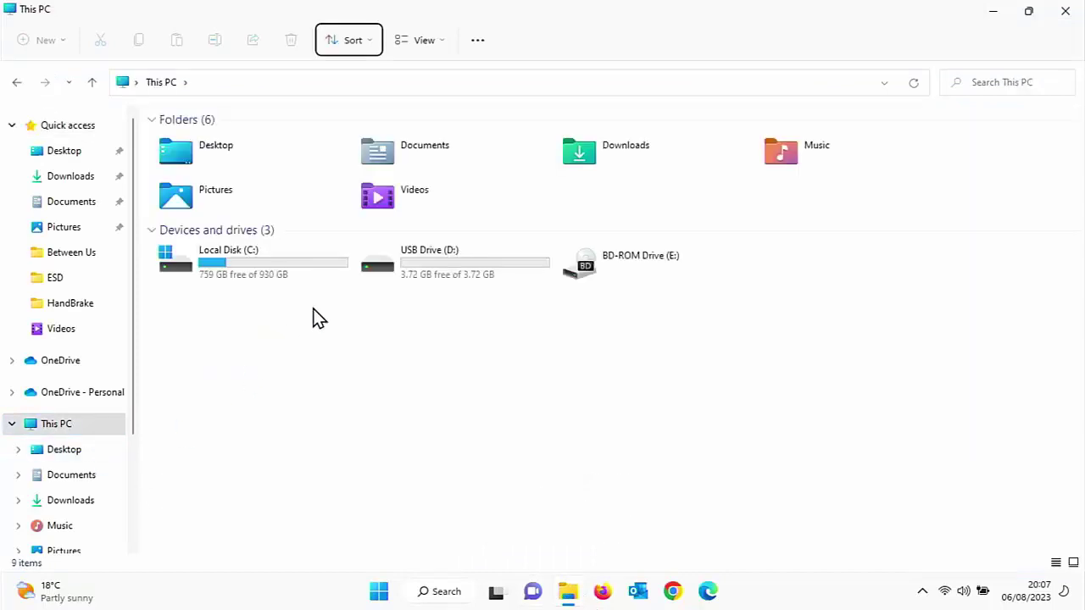
{"action": "double_click", "coordinate": [443, 274]}
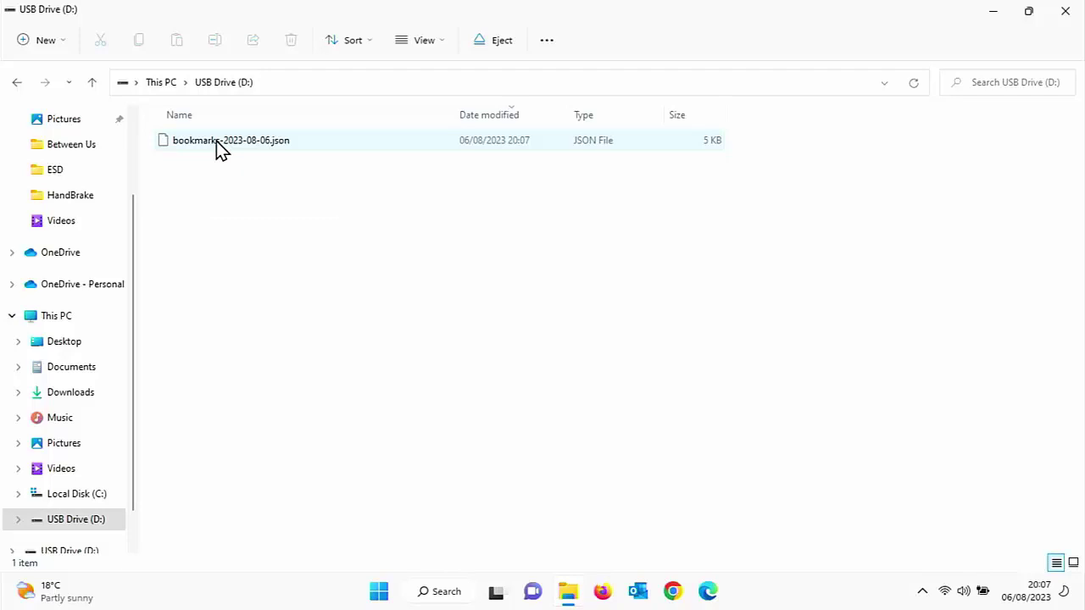
{"action": "double_click", "coordinate": [216, 141]}
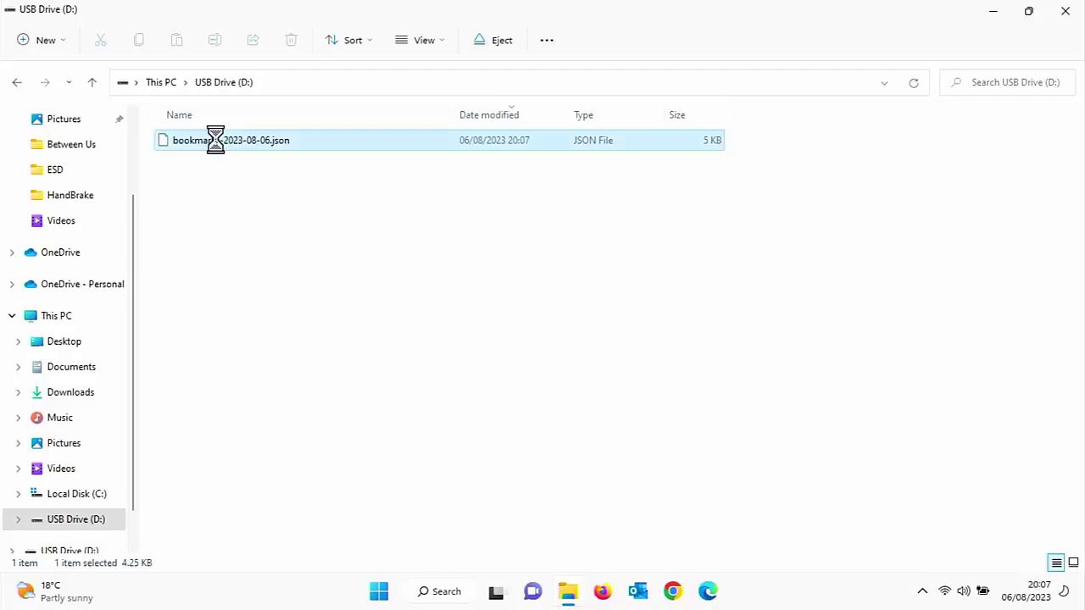
{"action": "right_click", "coordinate": [220, 144]}
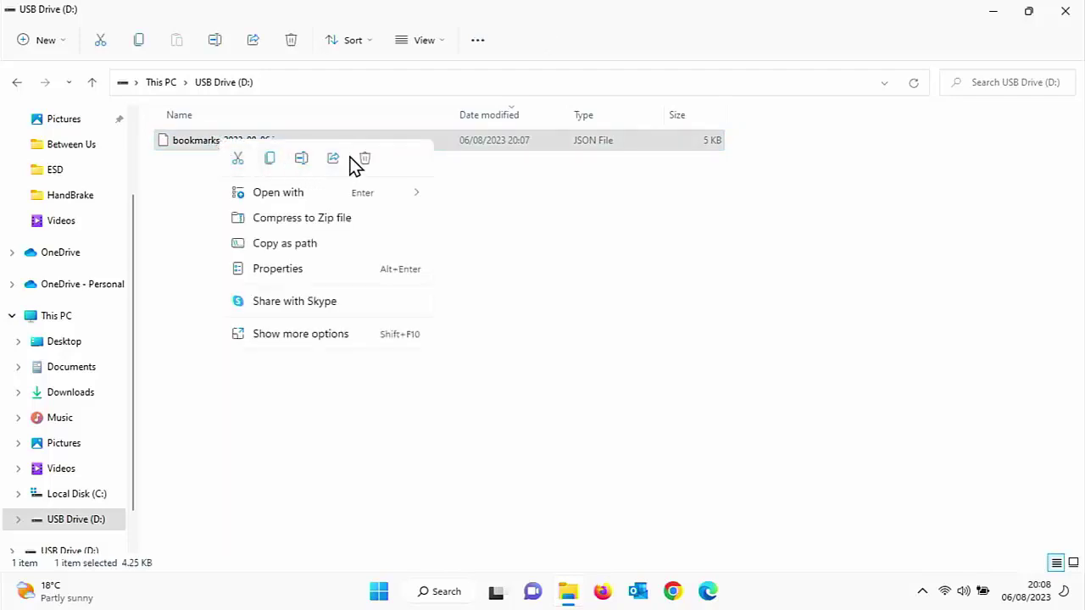
{"action": "left_click", "coordinate": [310, 334]}
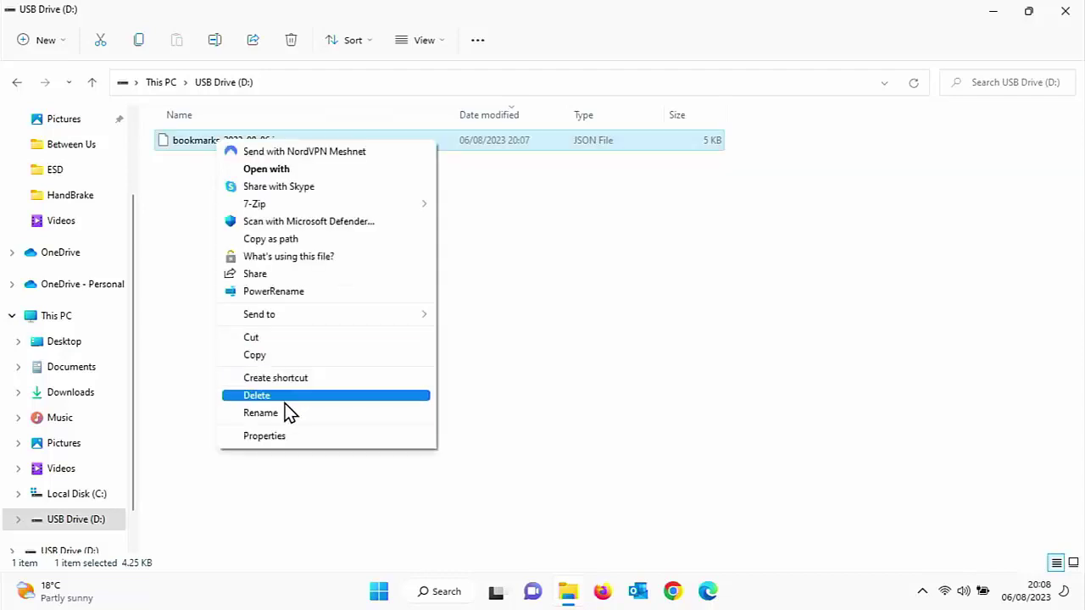
{"action": "left_click", "coordinate": [547, 398]}
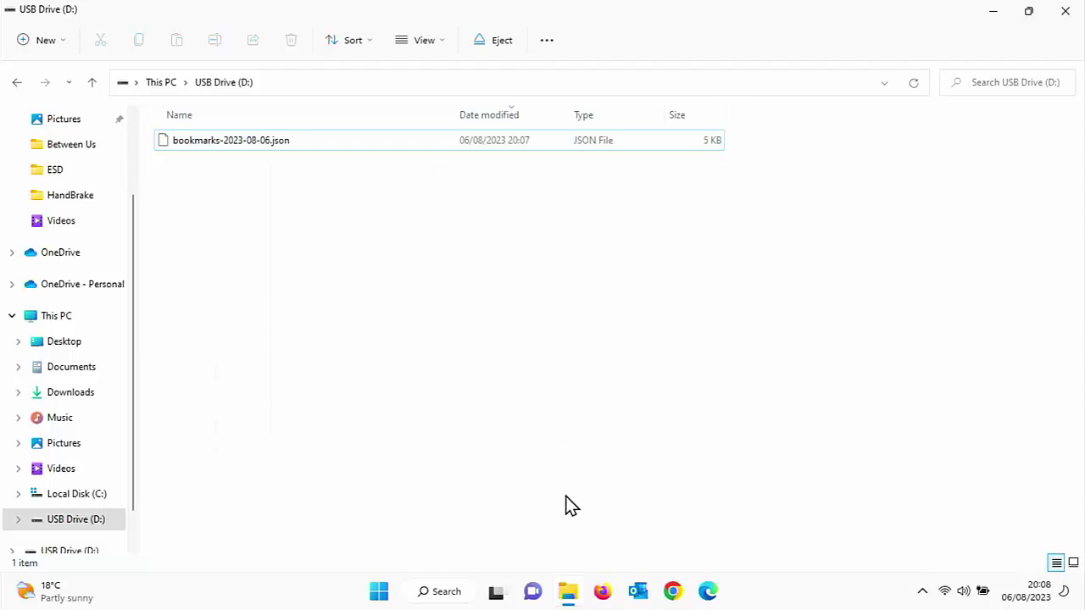
Switch to Firefox and delete the eBay, Facebook and Reddit bookmarks from the bookmarks toolbar.
{"action": "left_click", "coordinate": [601, 592]}
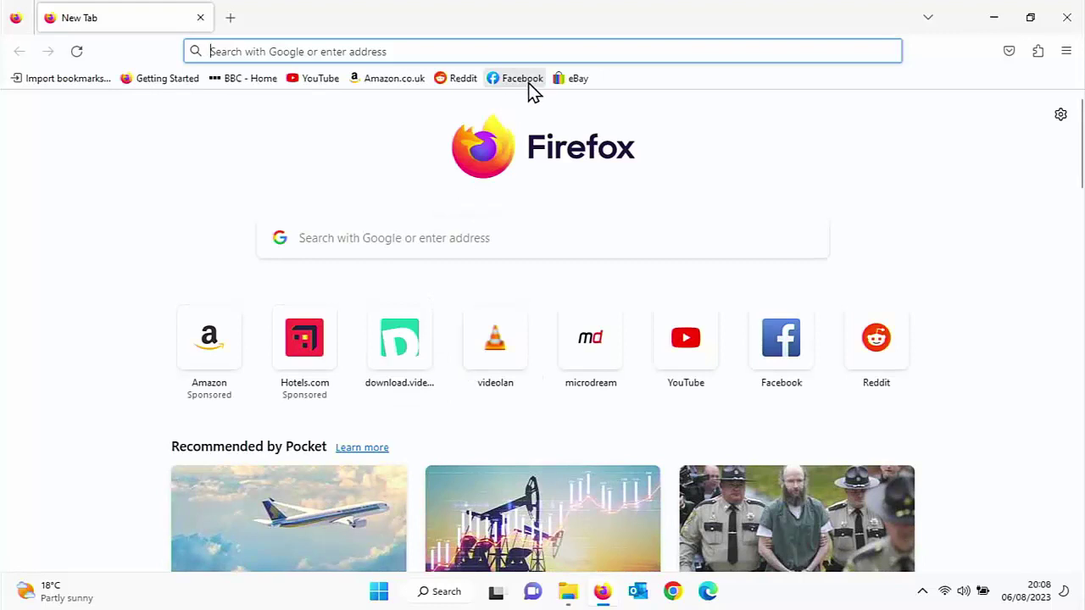
{"action": "right_click", "coordinate": [567, 82]}
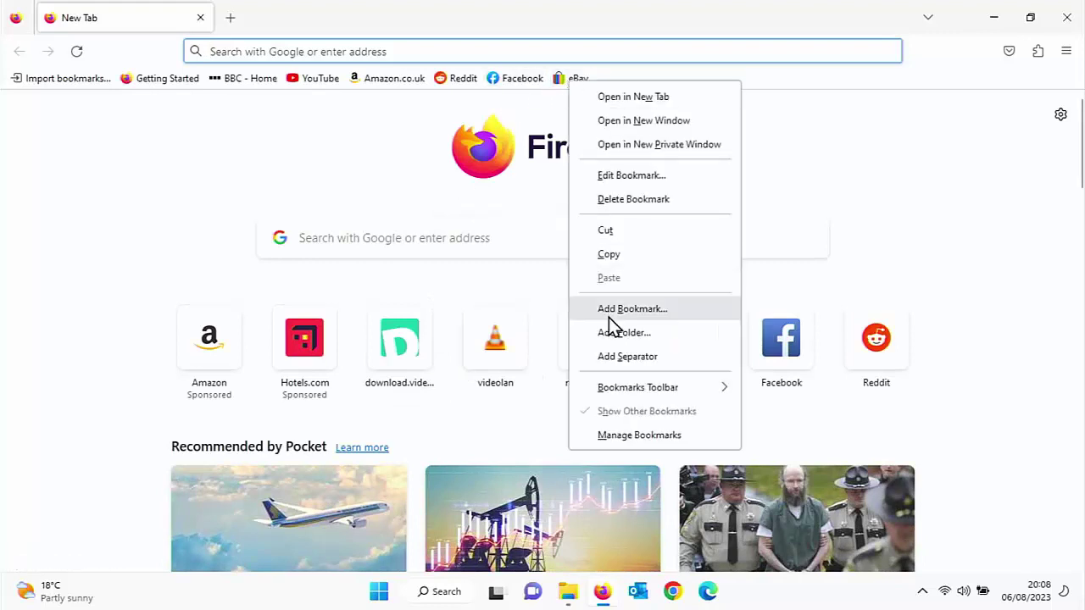
{"action": "left_click", "coordinate": [611, 206]}
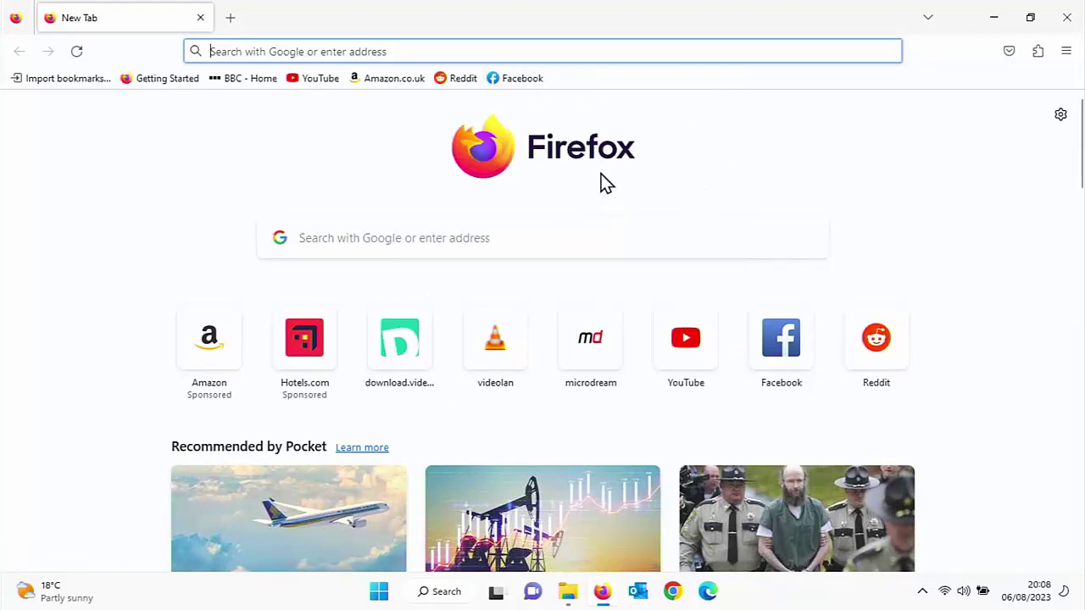
{"action": "right_click", "coordinate": [516, 83]}
{"action": "left_click", "coordinate": [555, 200]}
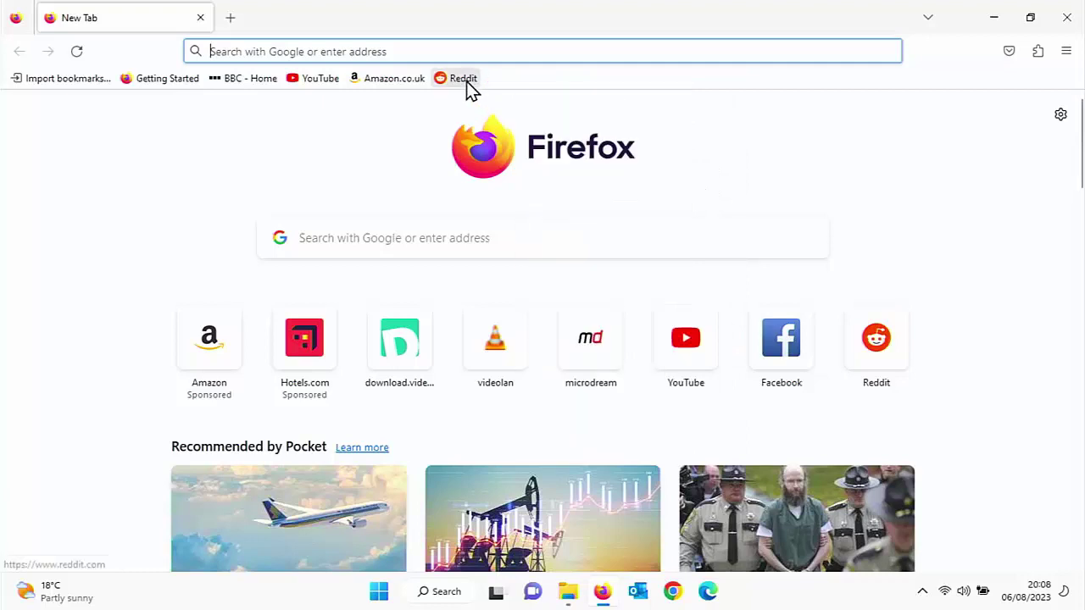
{"action": "right_click", "coordinate": [466, 81]}
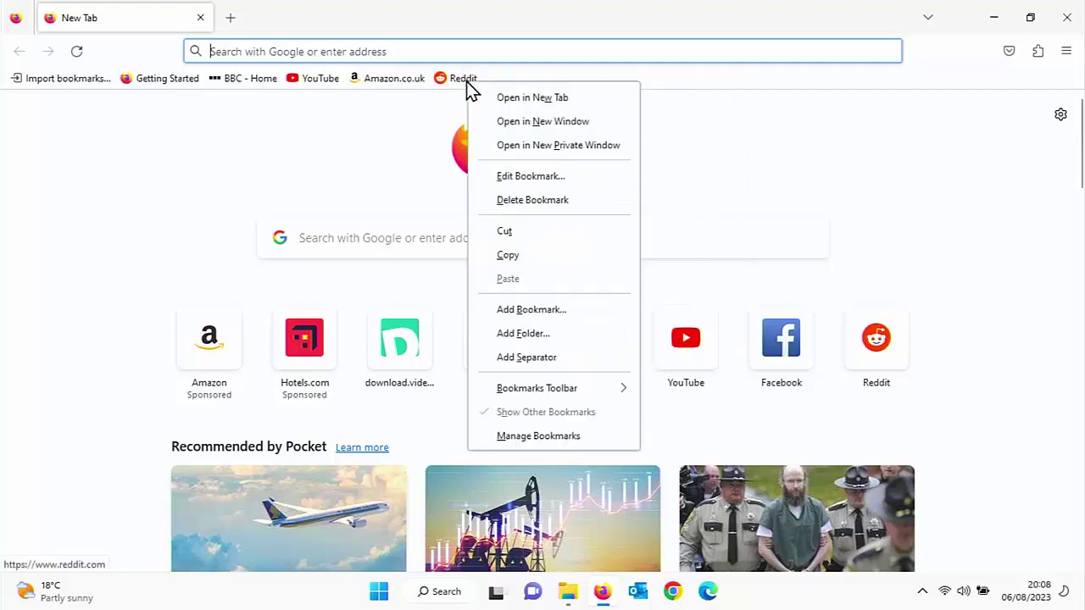
{"action": "left_click", "coordinate": [547, 204]}
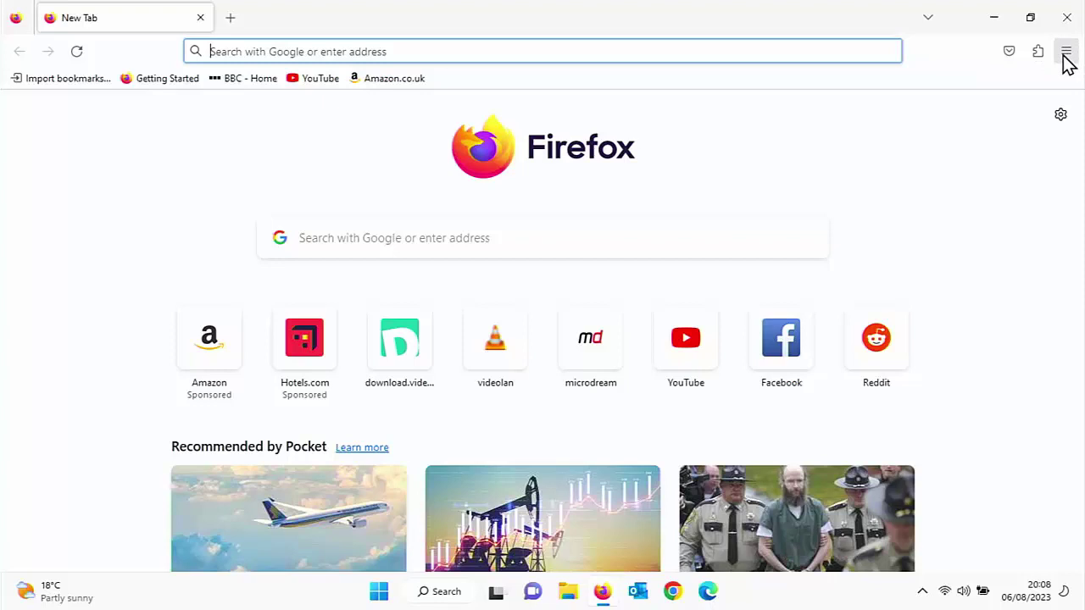
Restore the bookmarks from bookmarks-2023-08-06.json on USB Drive (D:), replacing all current bookmarks, and close the bookmarks library.
{"action": "left_click", "coordinate": [1065, 55]}
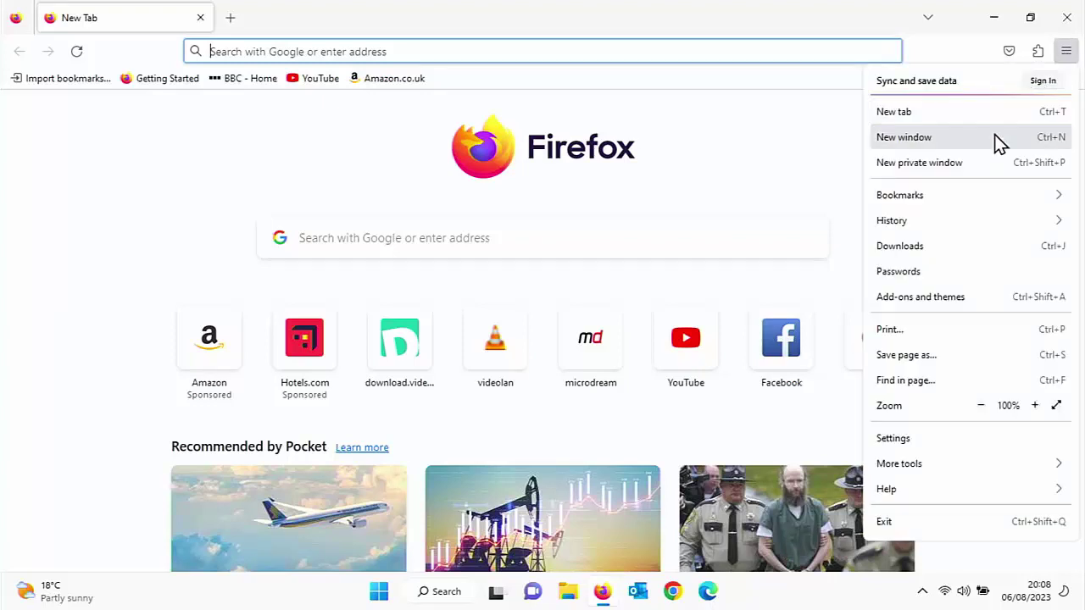
{"action": "left_click", "coordinate": [951, 195]}
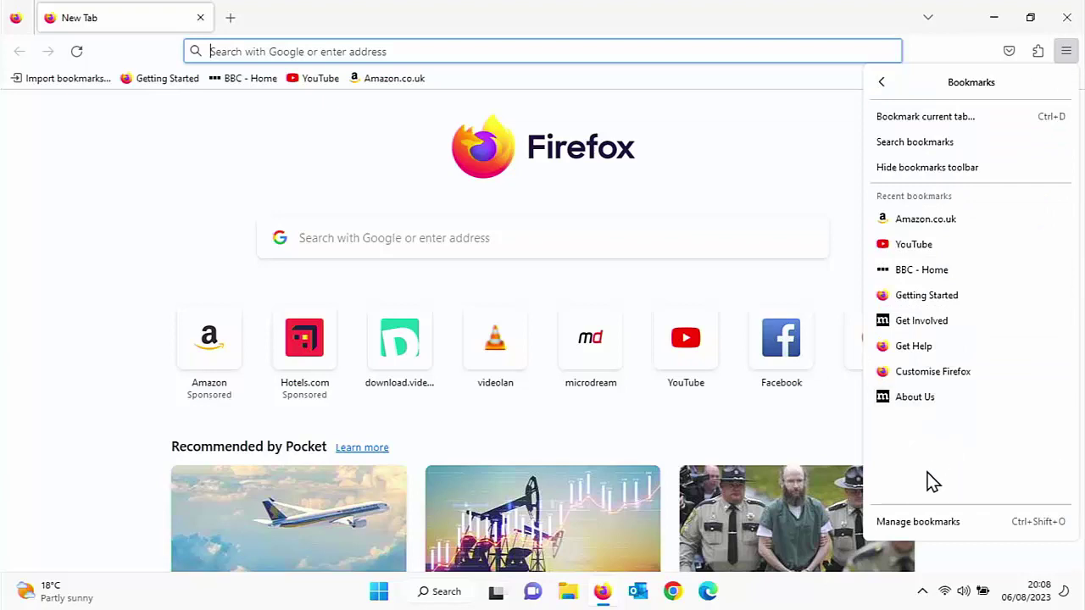
{"action": "left_click", "coordinate": [917, 522]}
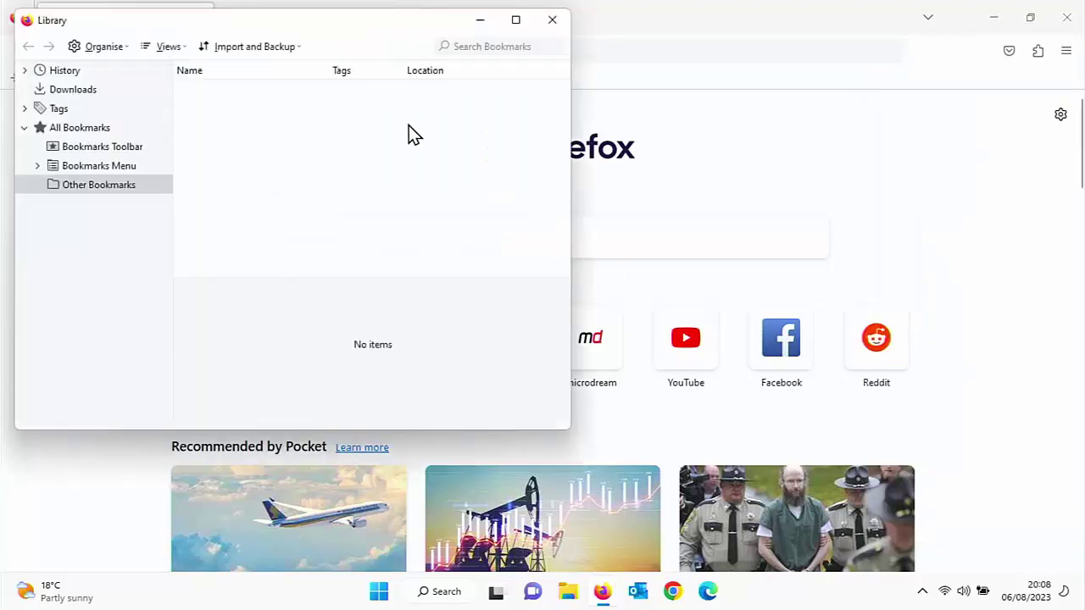
{"action": "left_click", "coordinate": [259, 47]}
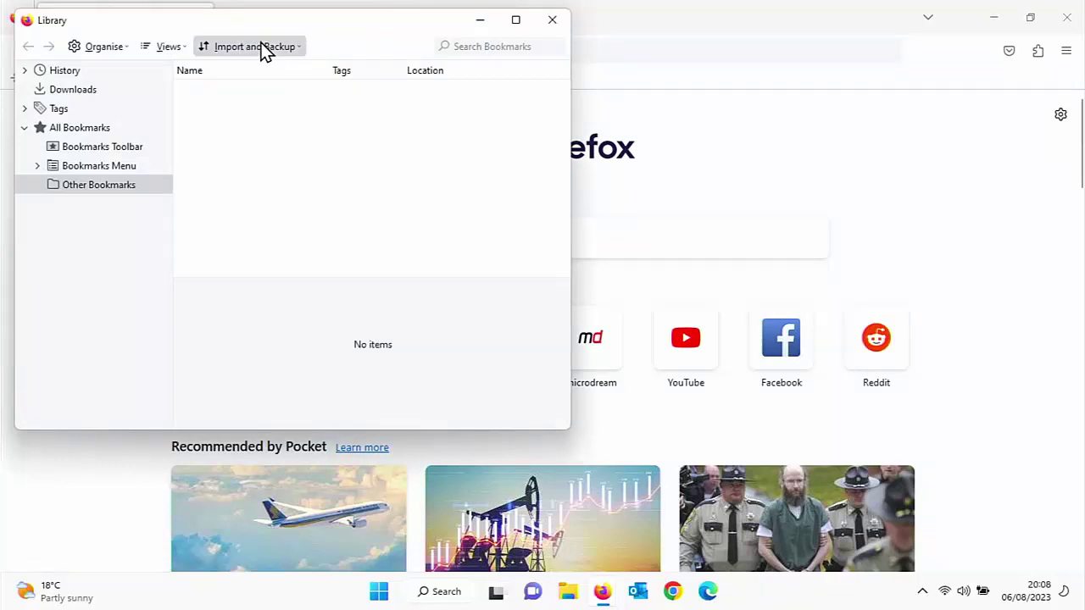
{"action": "mouse_move", "coordinate": [253, 99]}
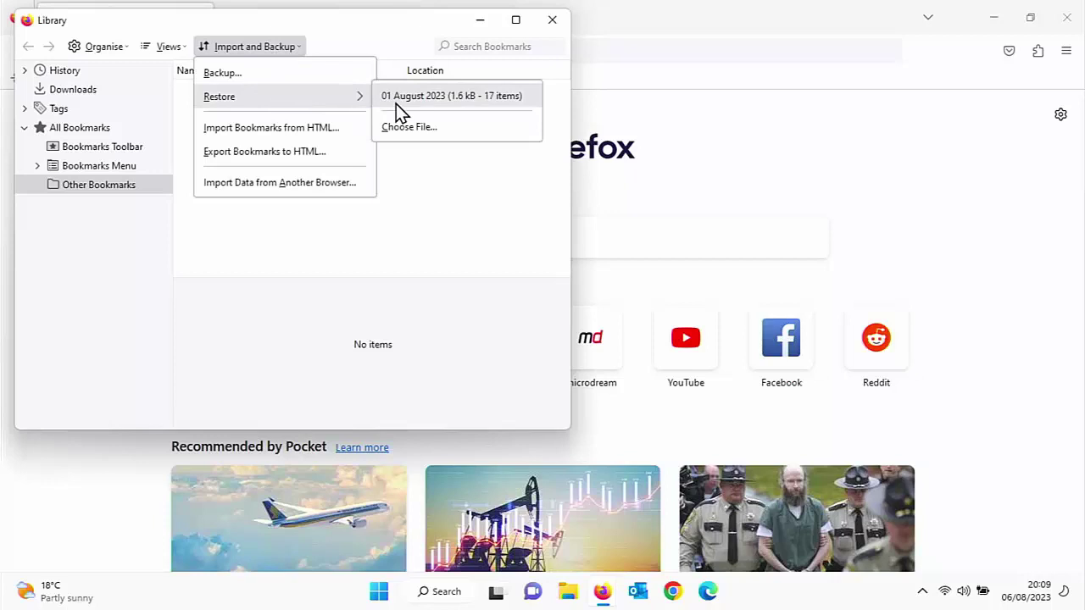
{"action": "left_click", "coordinate": [429, 140]}
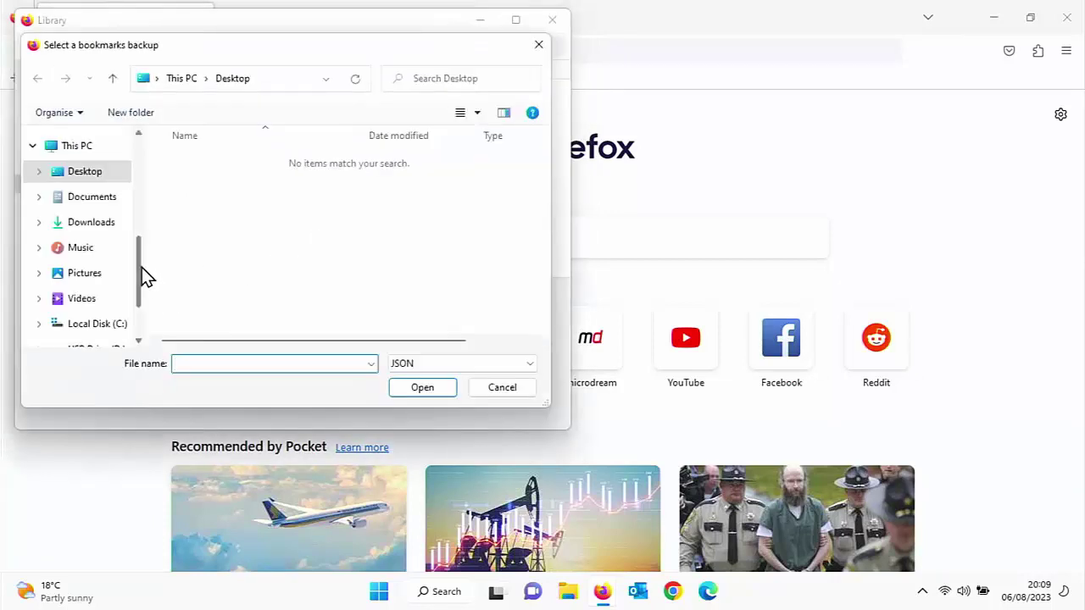
{"action": "left_click_drag", "start_coordinate": [139, 267], "coordinate": [138, 293]}
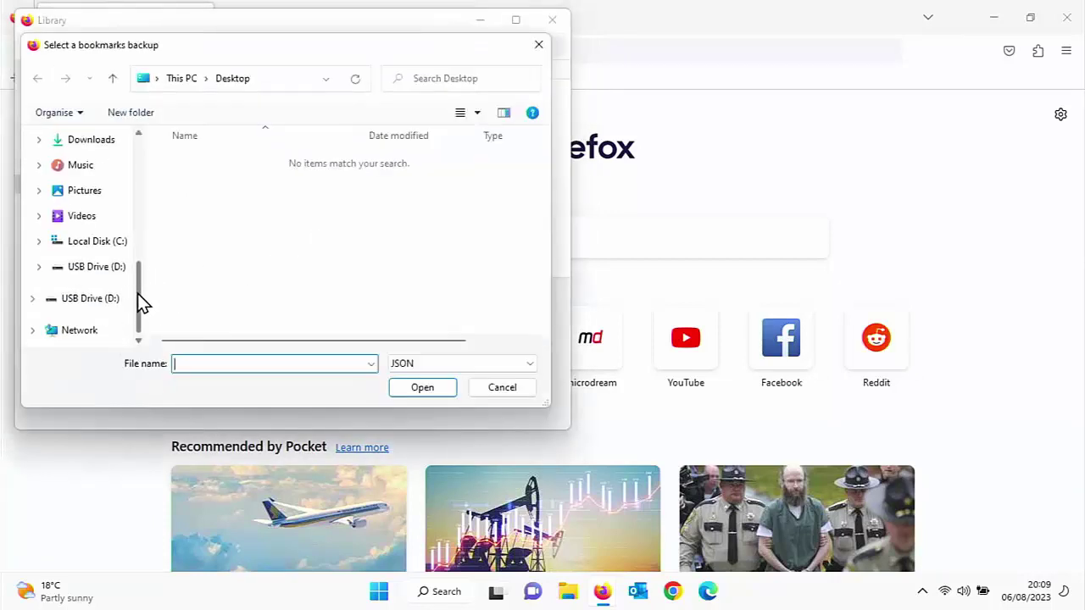
{"action": "left_click", "coordinate": [93, 269]}
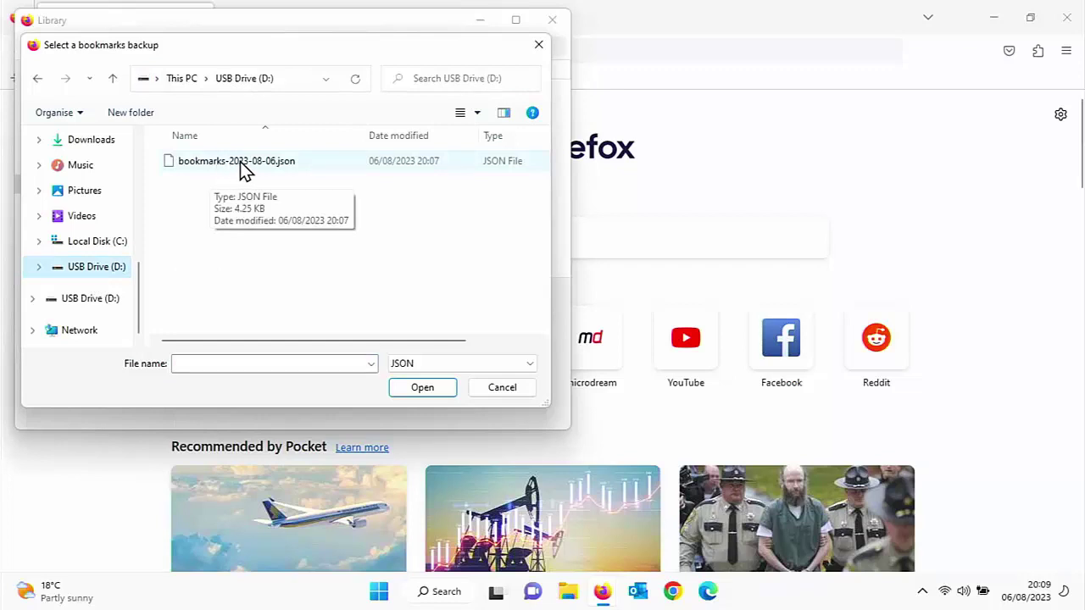
{"action": "double_click", "coordinate": [244, 170]}
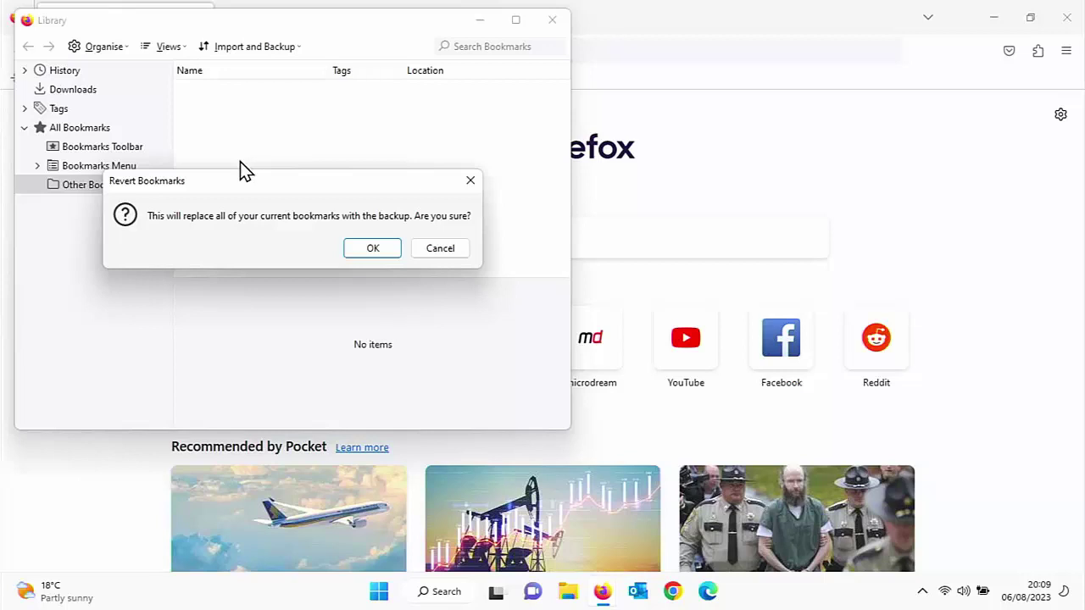
{"action": "left_click", "coordinate": [373, 247]}
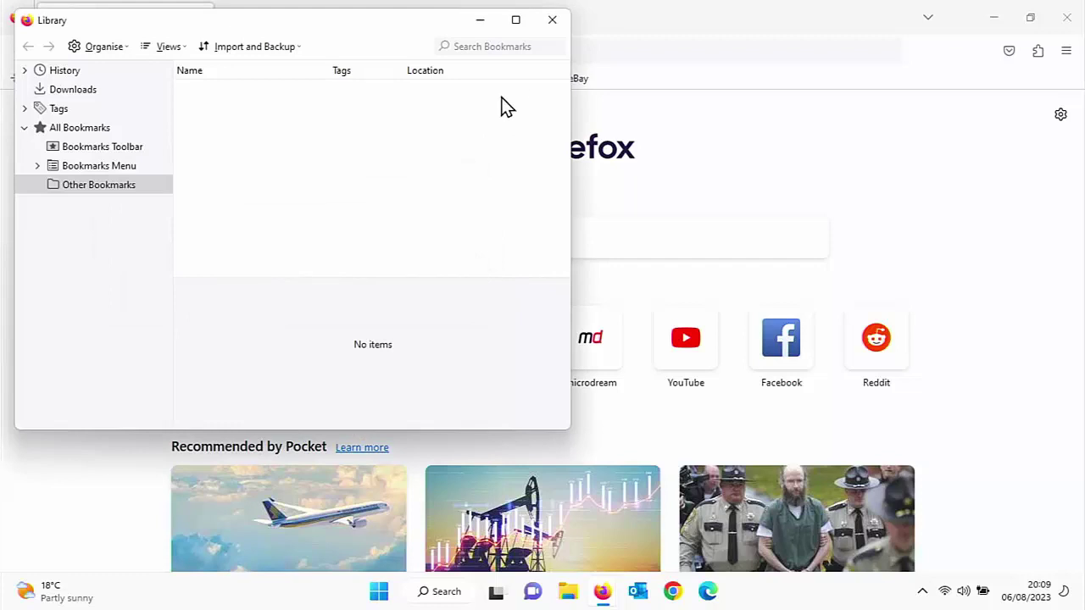
{"action": "left_click", "coordinate": [552, 20]}
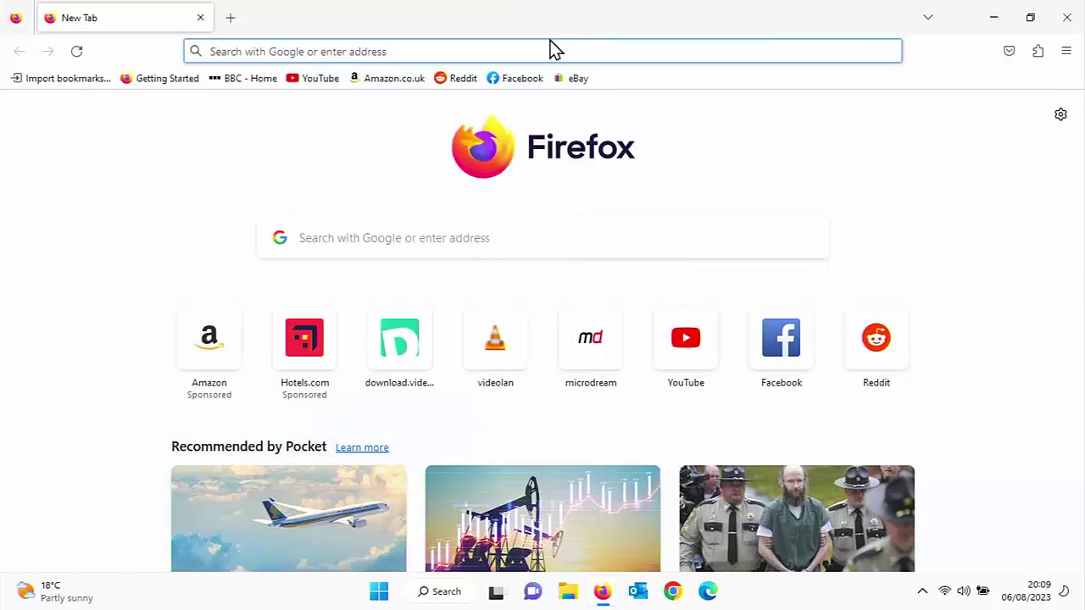